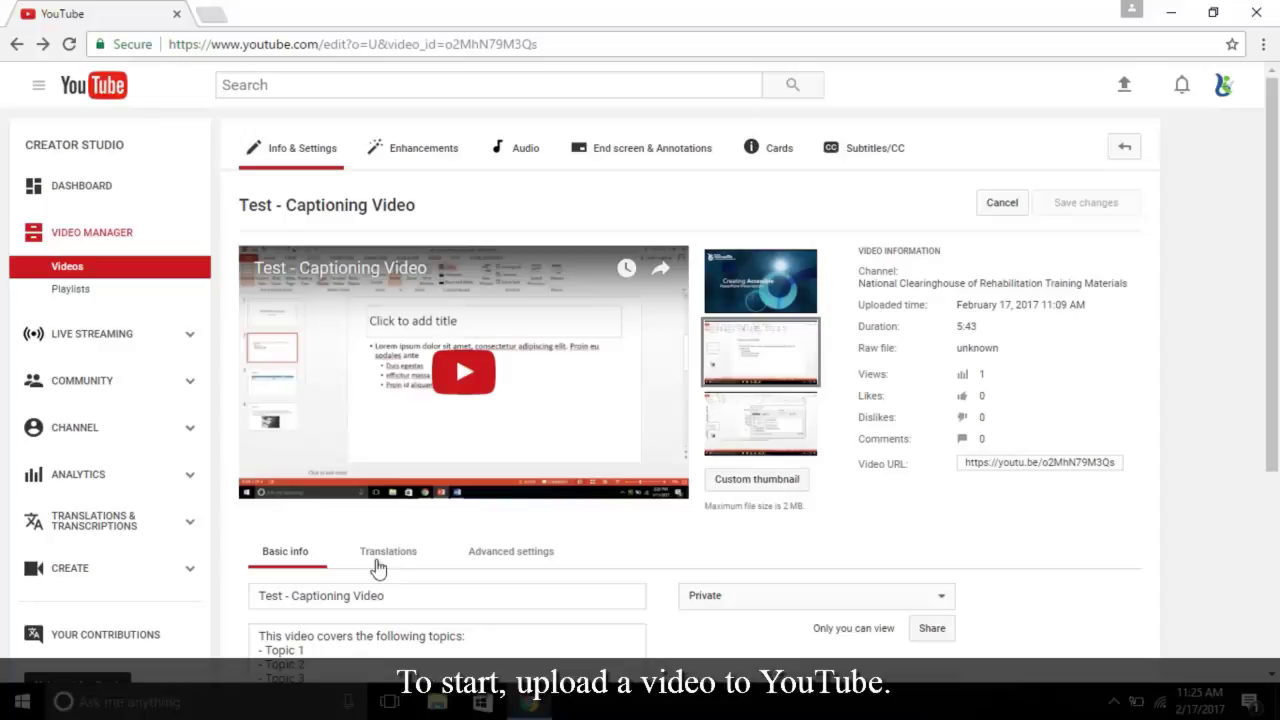
Leave the video's visibility on Private and save the video settings.
scroll(840, 278, "down", 2)
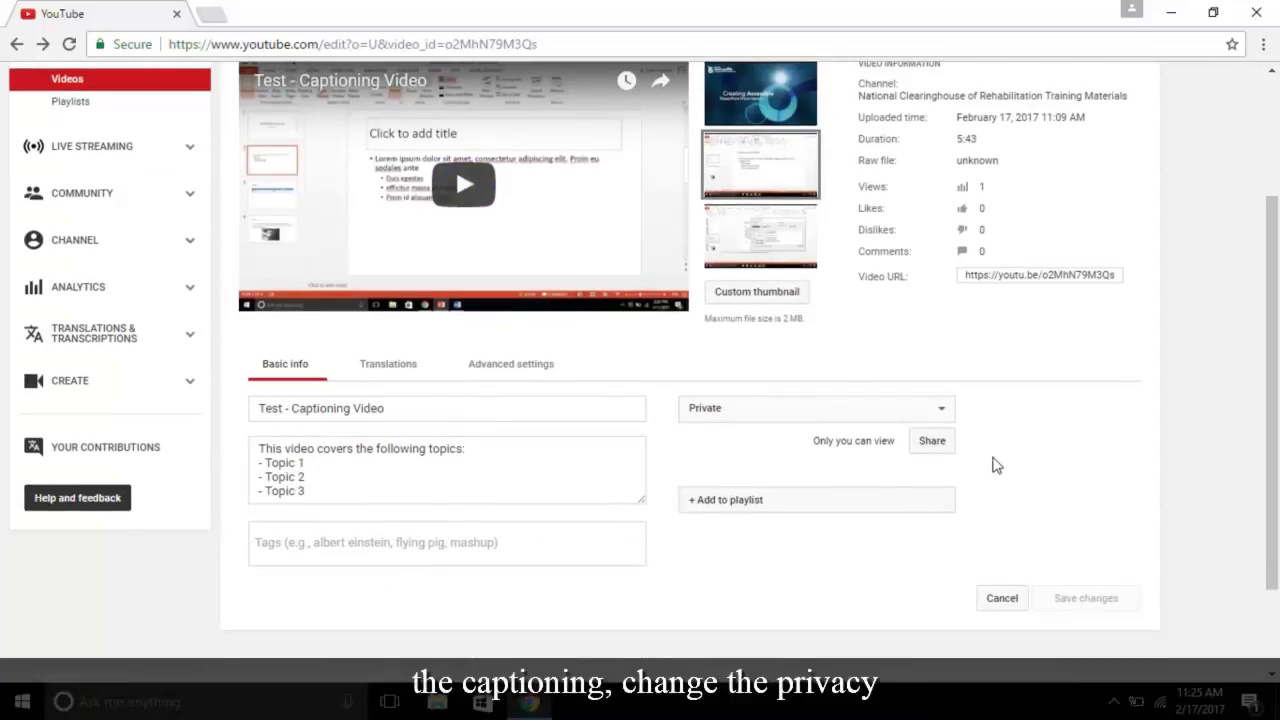
left_click(937, 410)
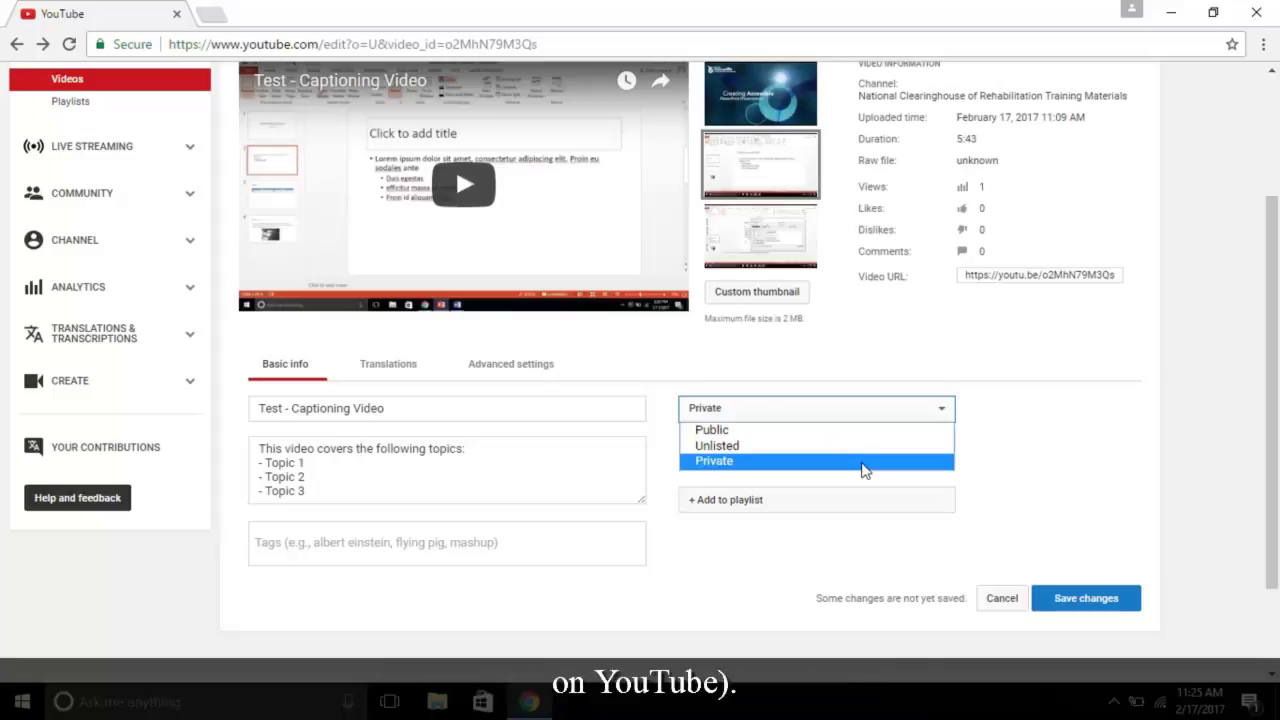
left_click(865, 462)
scroll(1083, 523, "up", 3)
left_click(1076, 206)
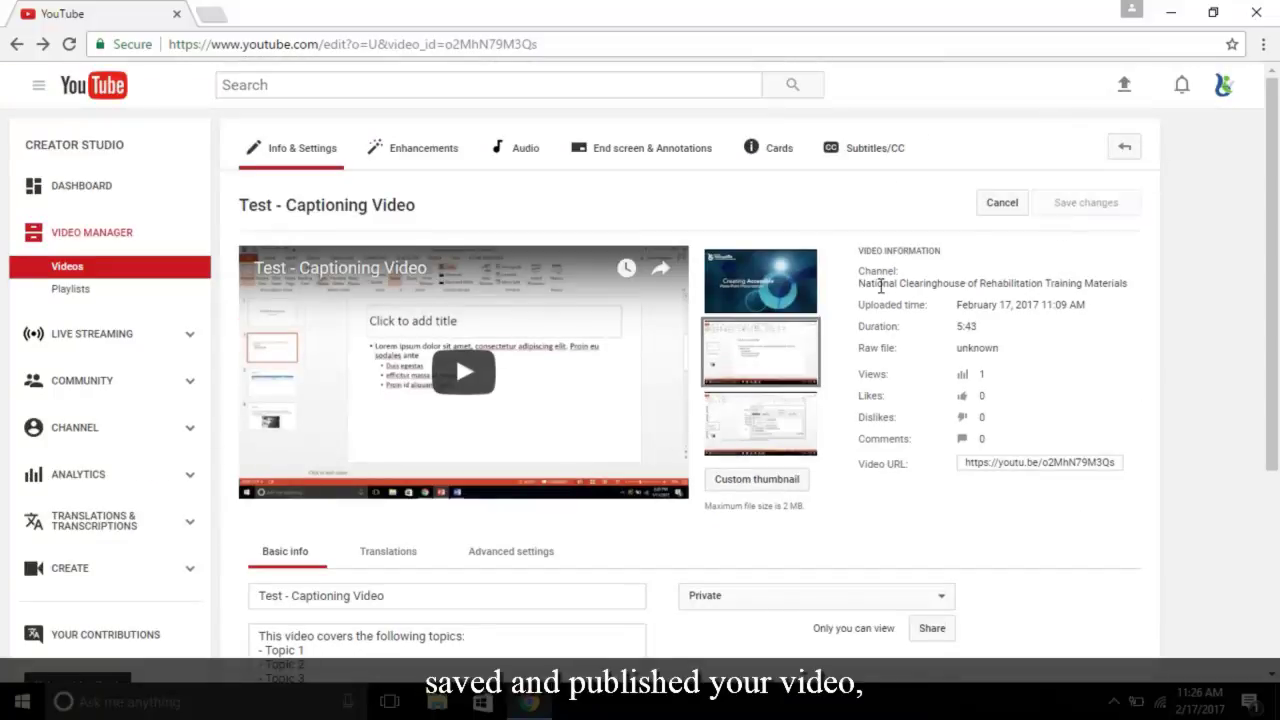
Open and pause 'Test - Captioning Video' on its watch page, then go to its subtitles page.
left_click(388, 208)
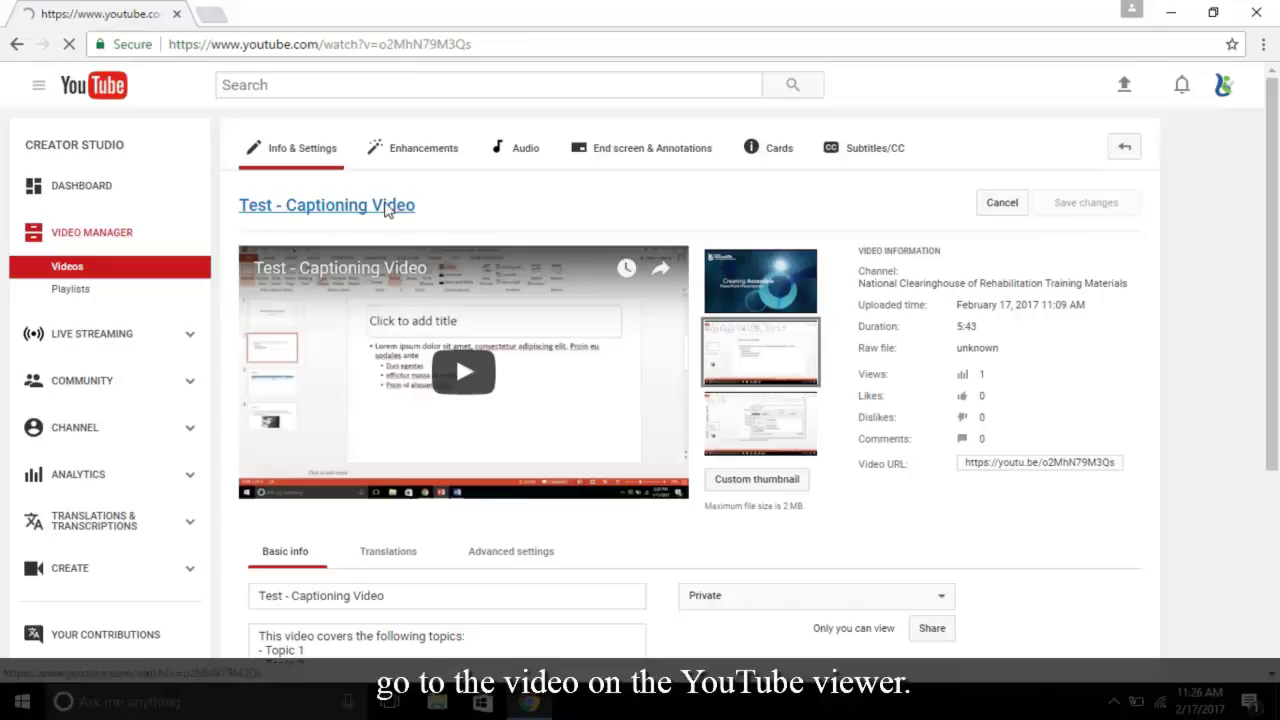
left_click(336, 356)
scroll(337, 352, "down", 1)
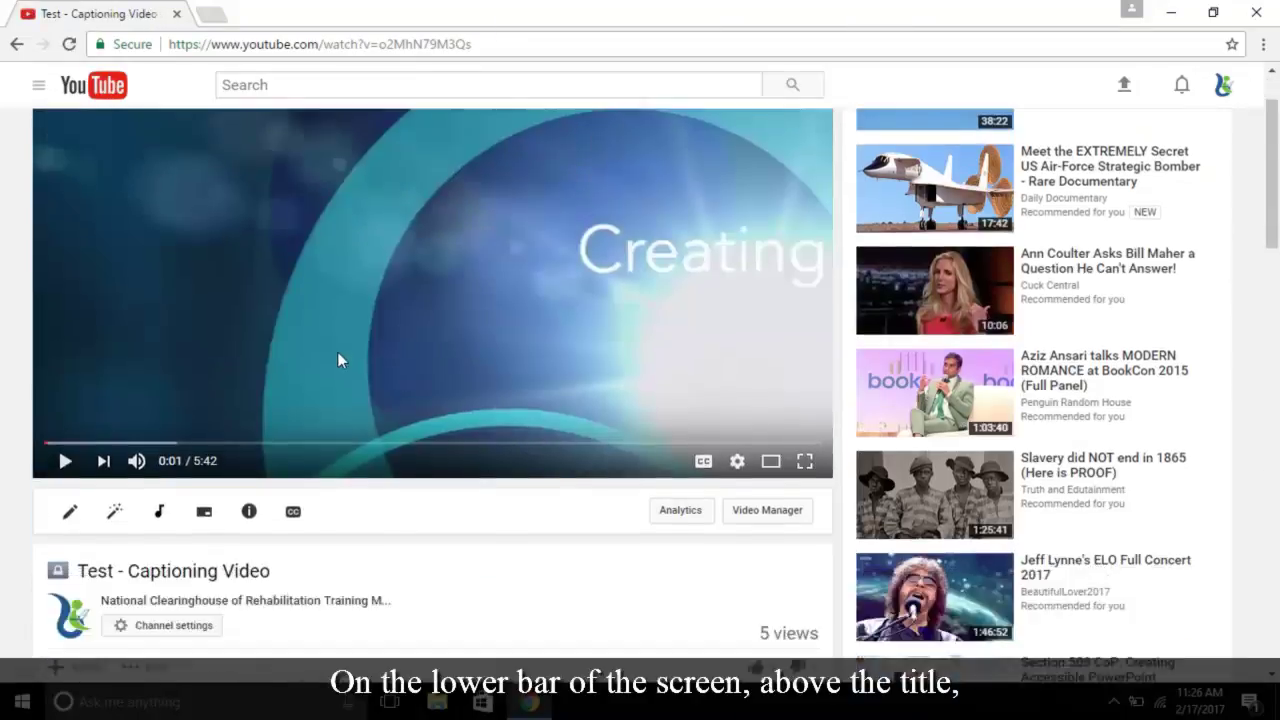
scroll(337, 352, "down", 2)
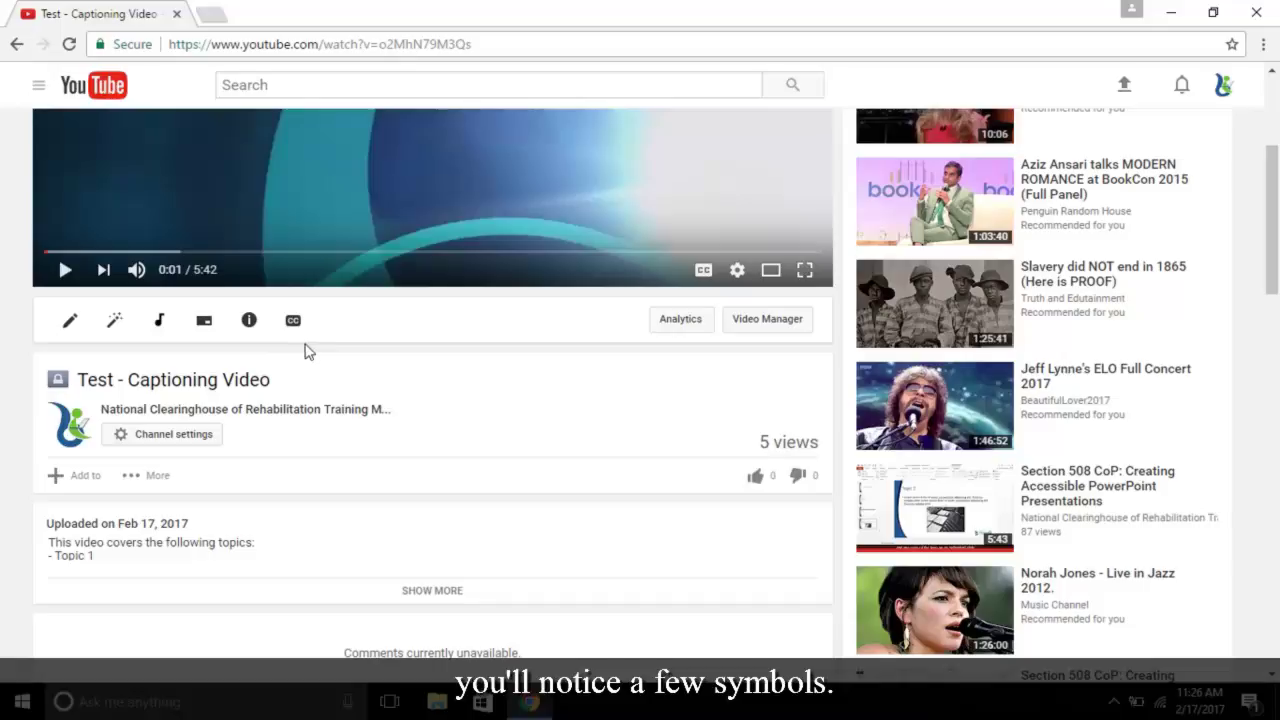
left_click(296, 330)
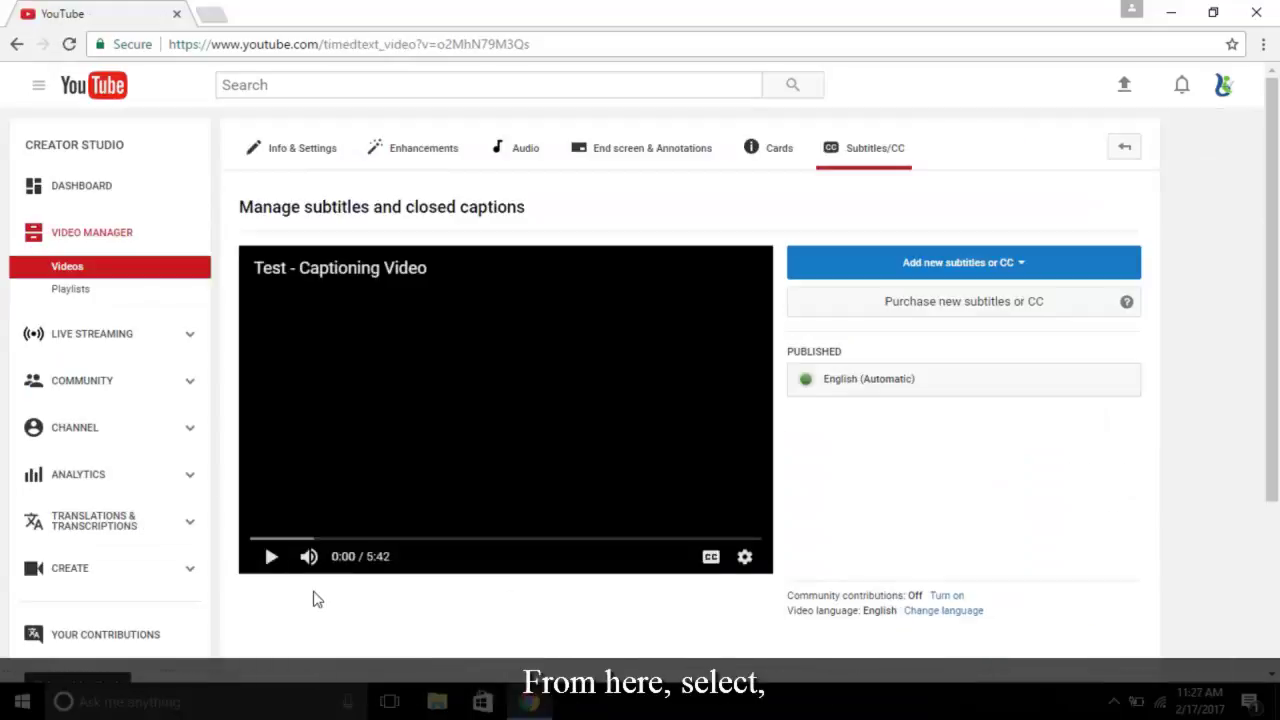
Add a new English subtitle track for the video.
left_click(1087, 270)
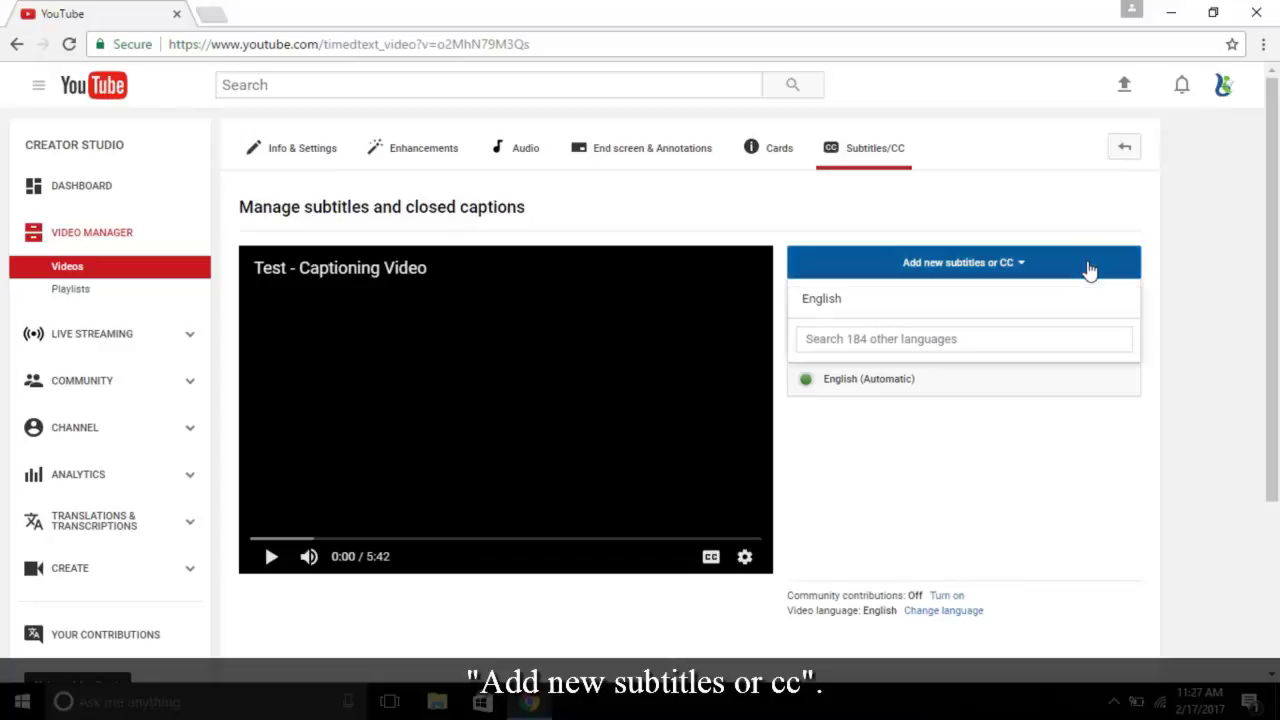
left_click(866, 313)
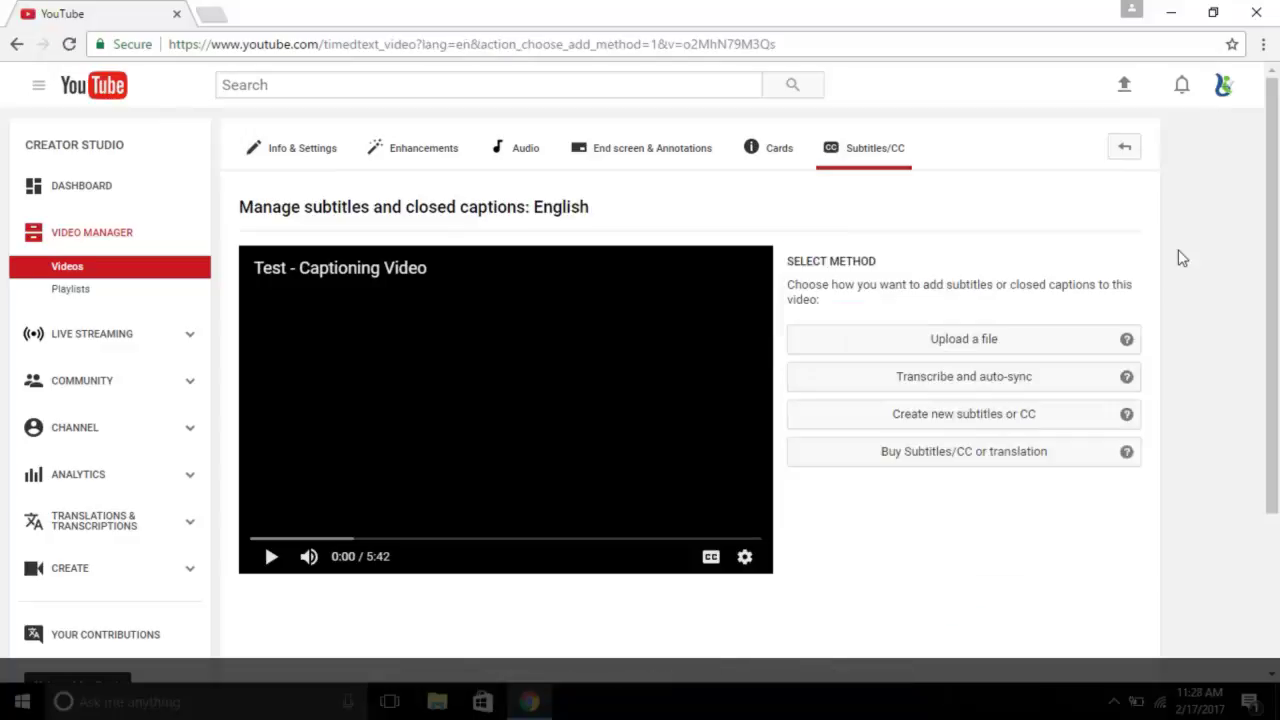
scroll(1178, 258, "down", 1)
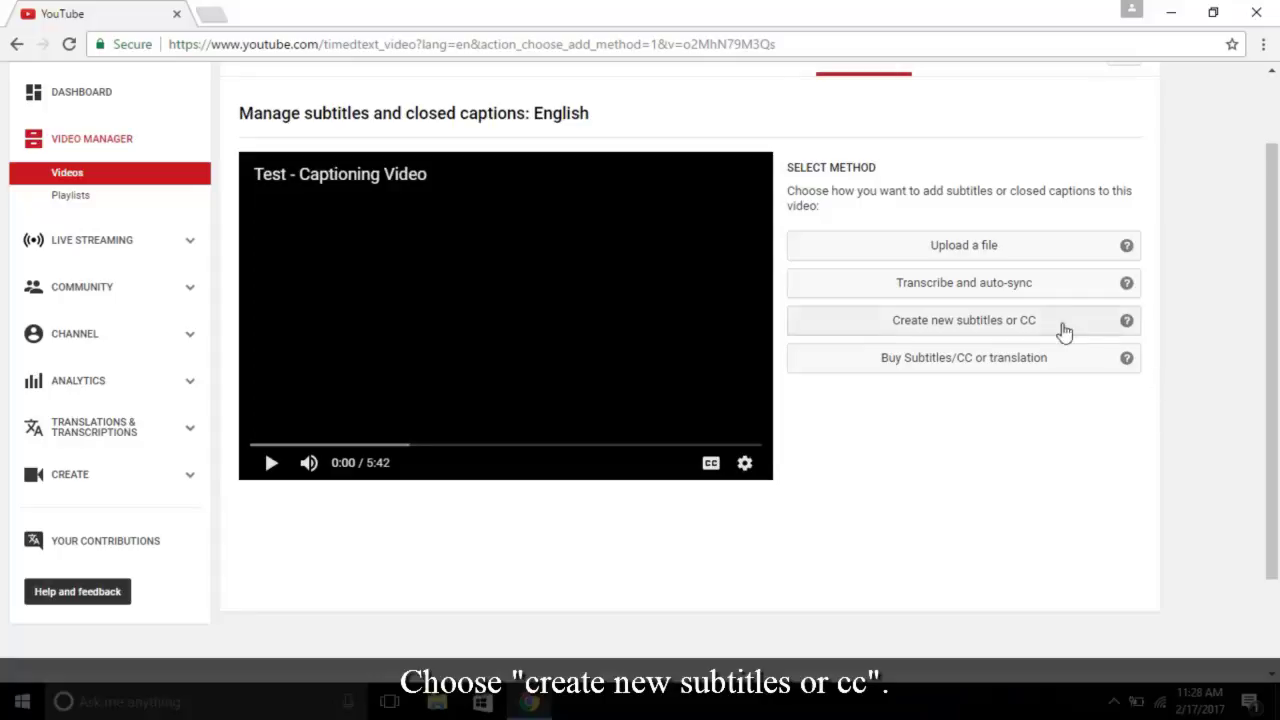
Write captions from scratch, entering 'Hello. In this video we're going to cover making' as the first line.
left_click(1030, 333)
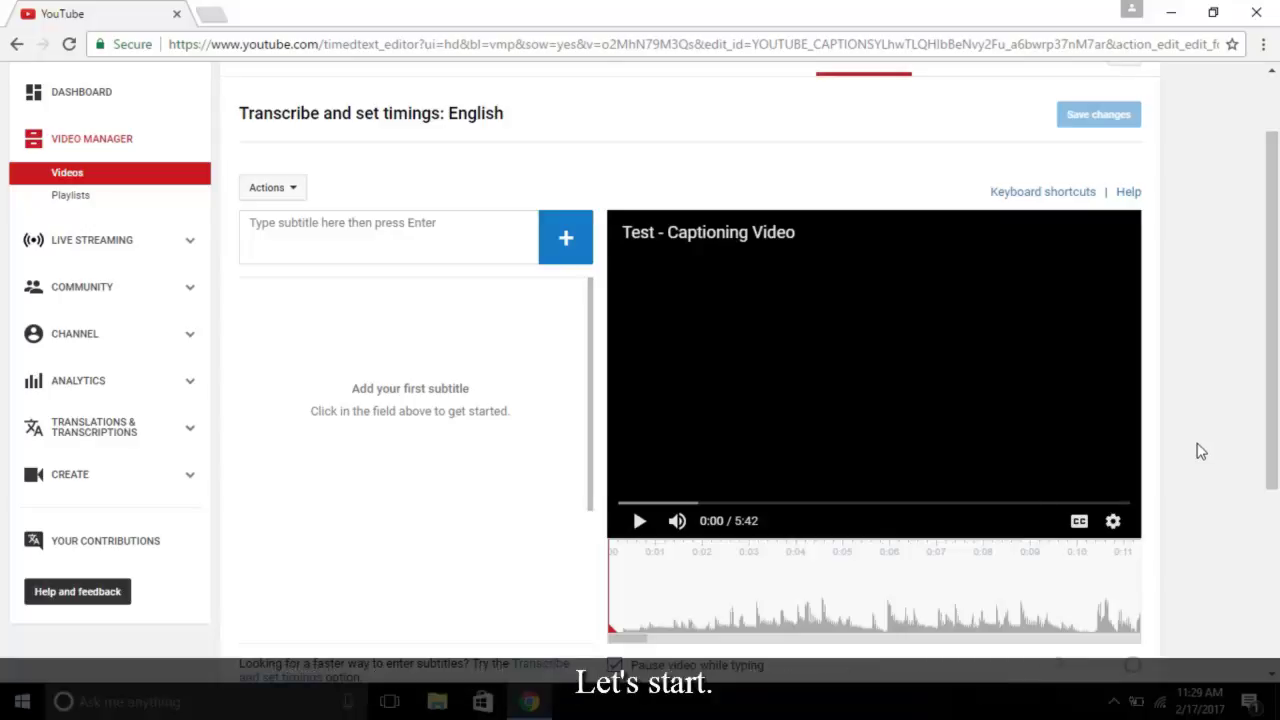
scroll(1215, 443, "down", 2)
scroll(1229, 434, "down", 2)
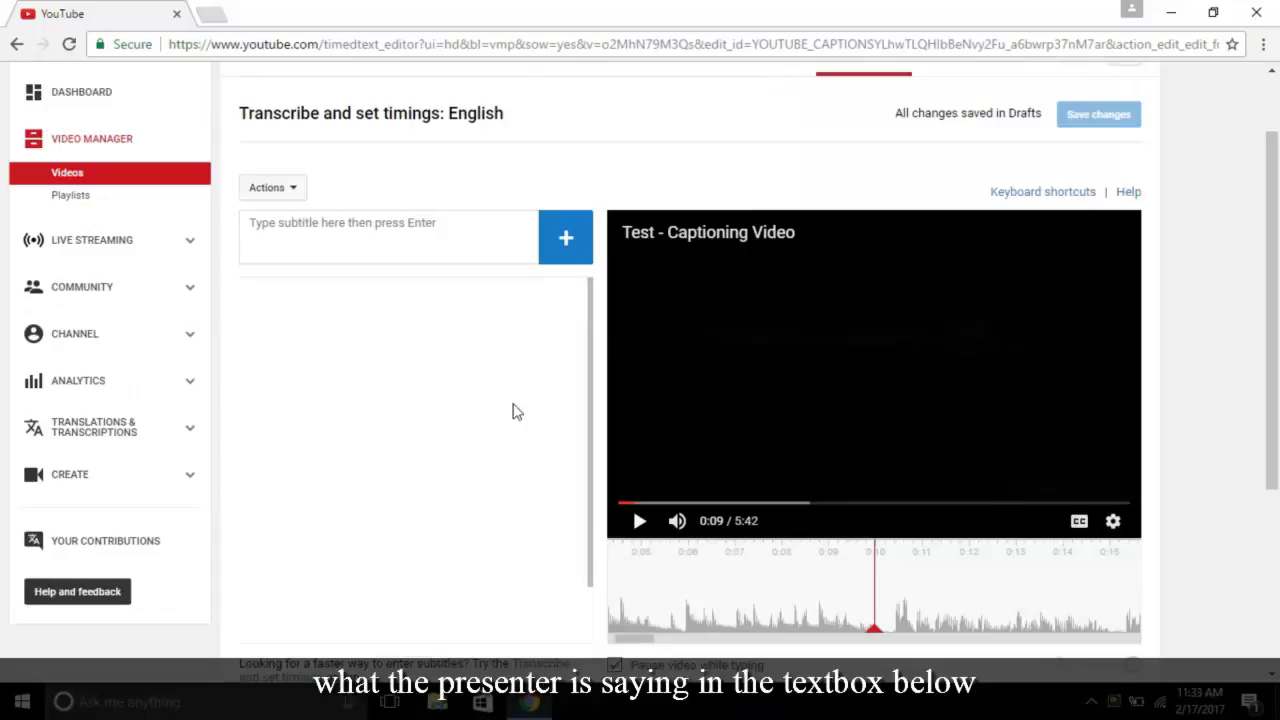
left_click(280, 228)
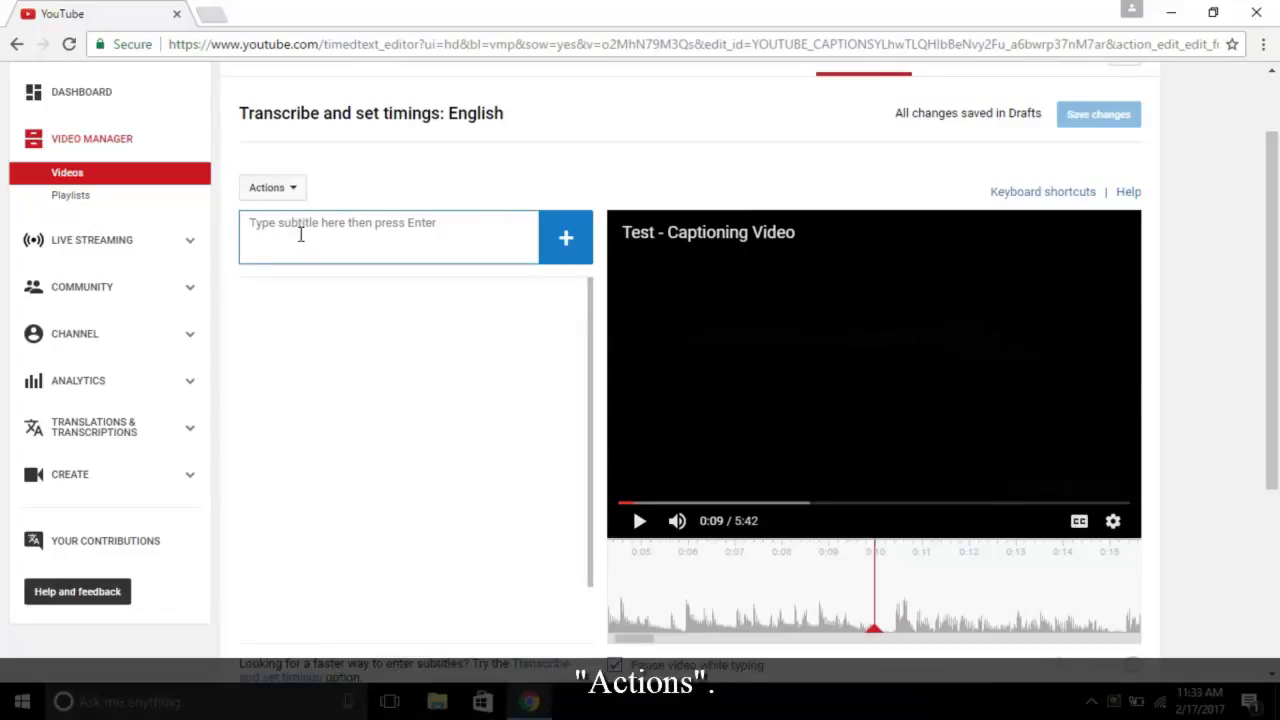
type("Hello")
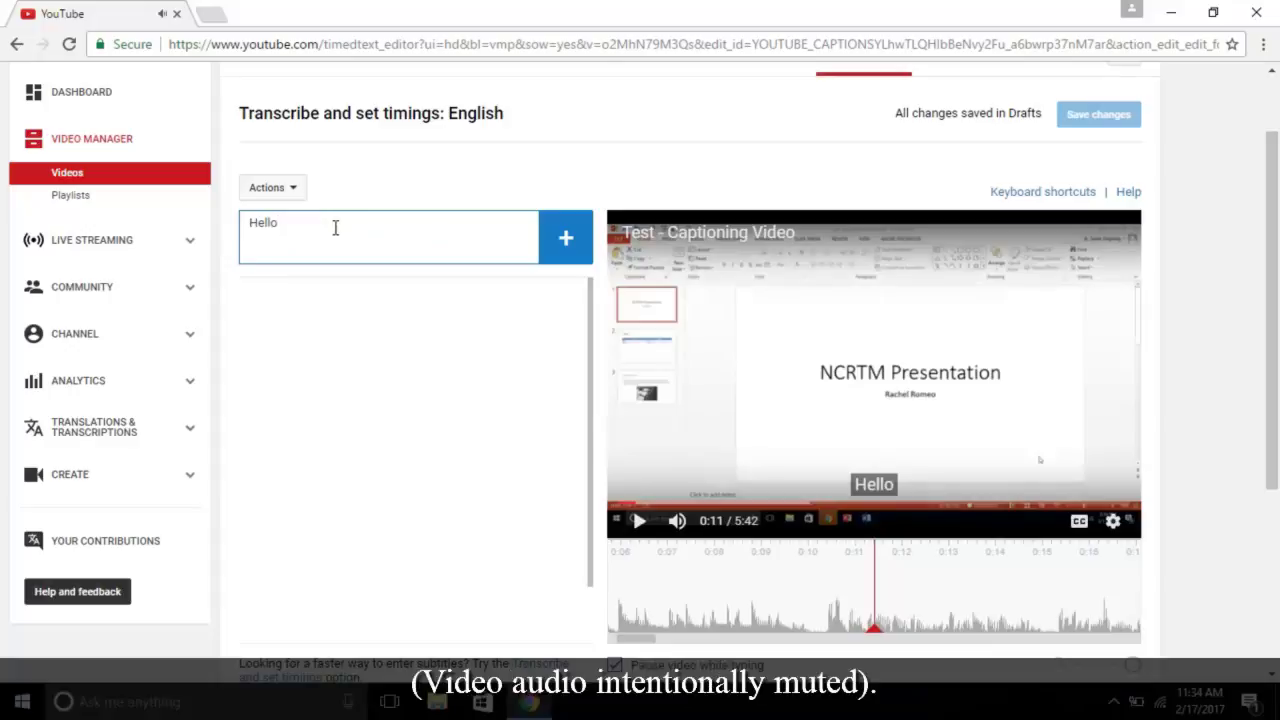
type(". In this vid")
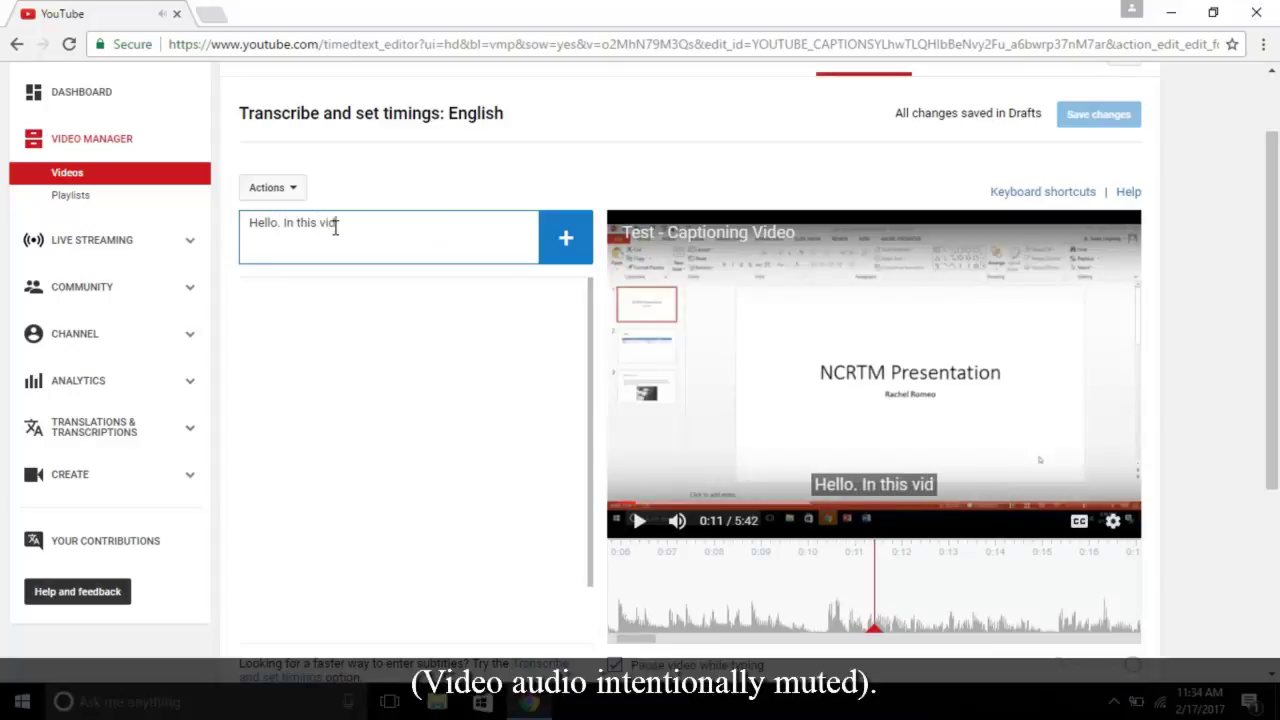
type("eo we're ")
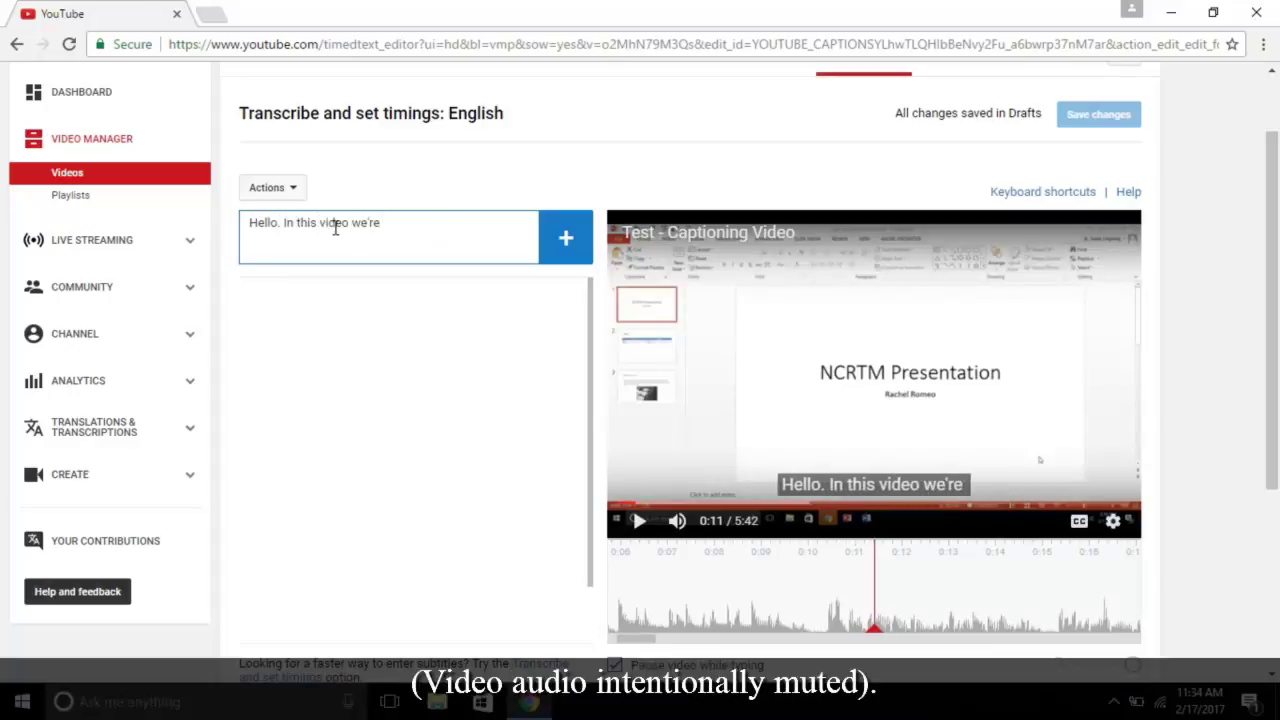
type("going to cov")
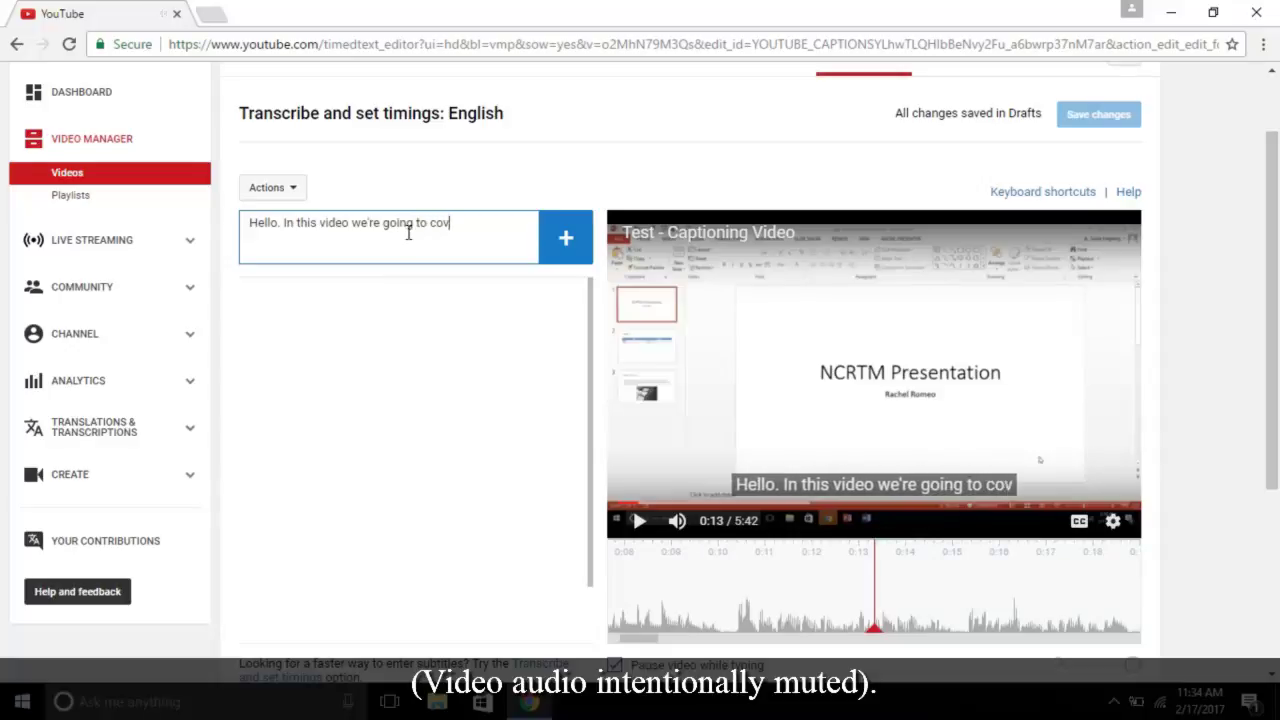
type("er making")
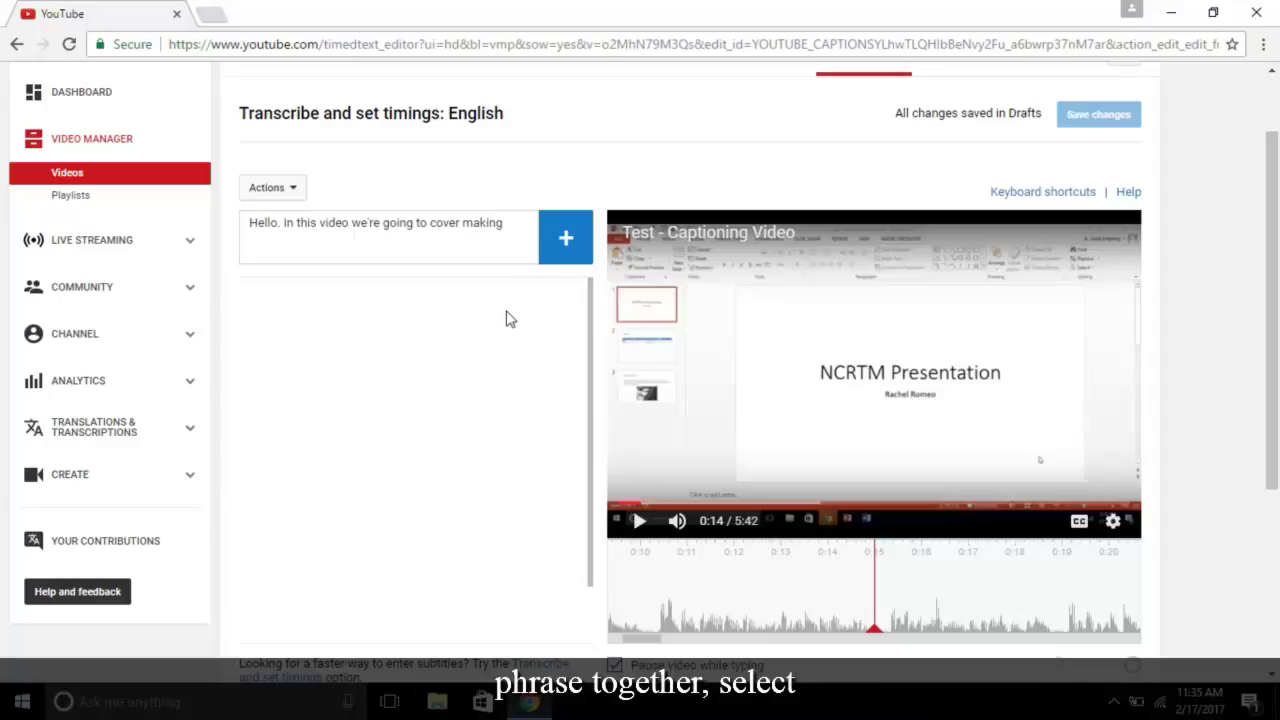
Add the first caption, then add 'If you haven't reviewed, our creating accessible word' as the second.
left_click(560, 240)
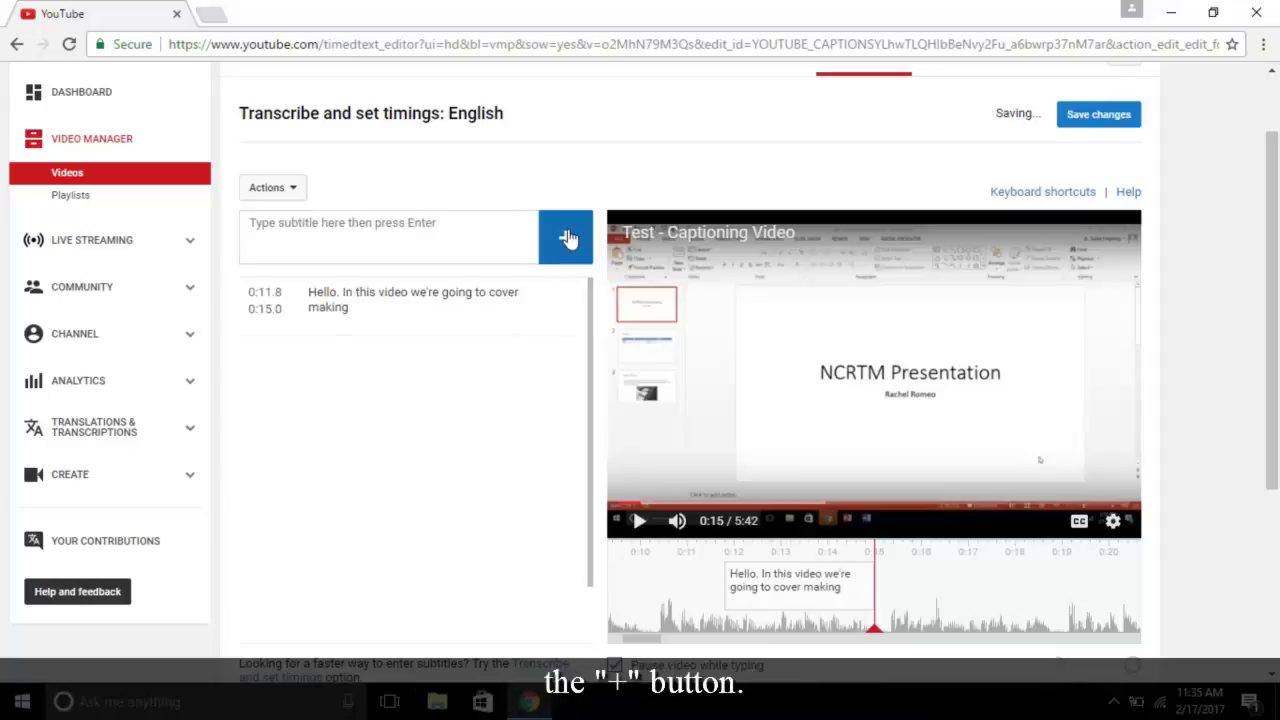
mouse_move(842, 587)
left_mouse_down()
mouse_move(887, 582)
mouse_move(864, 588)
left_mouse_up()
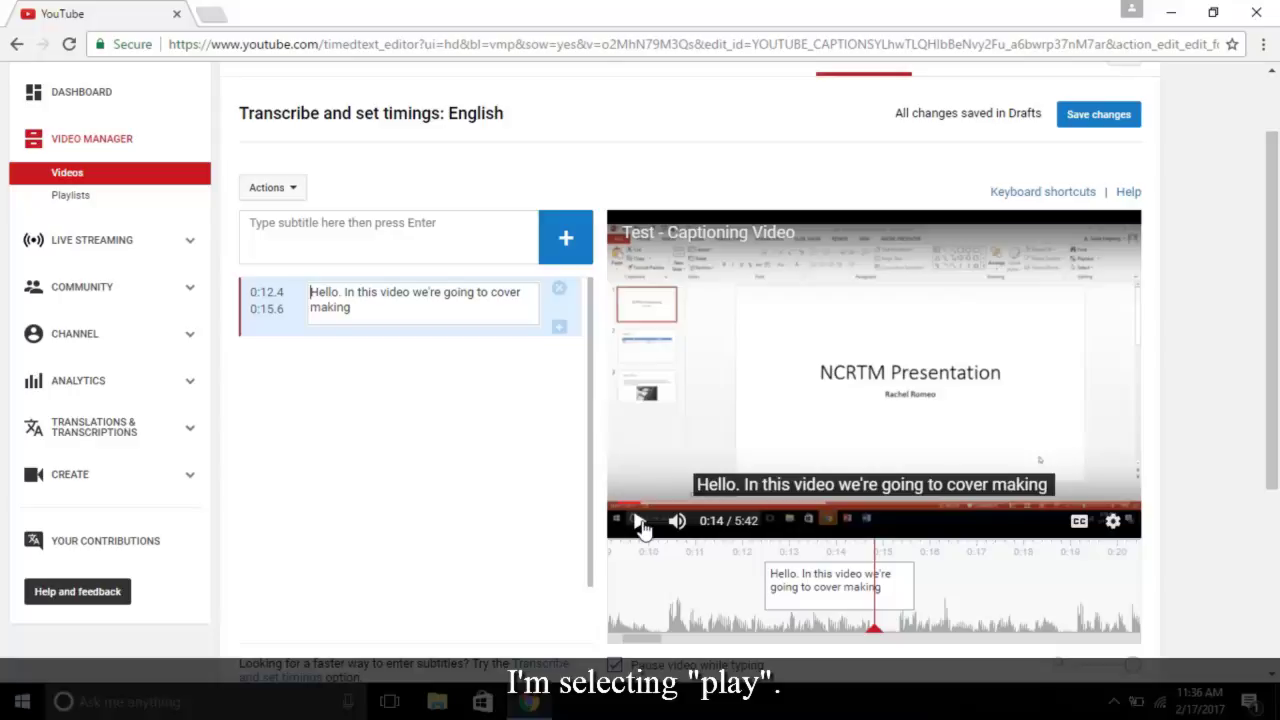
left_click(641, 522)
left_click(440, 233)
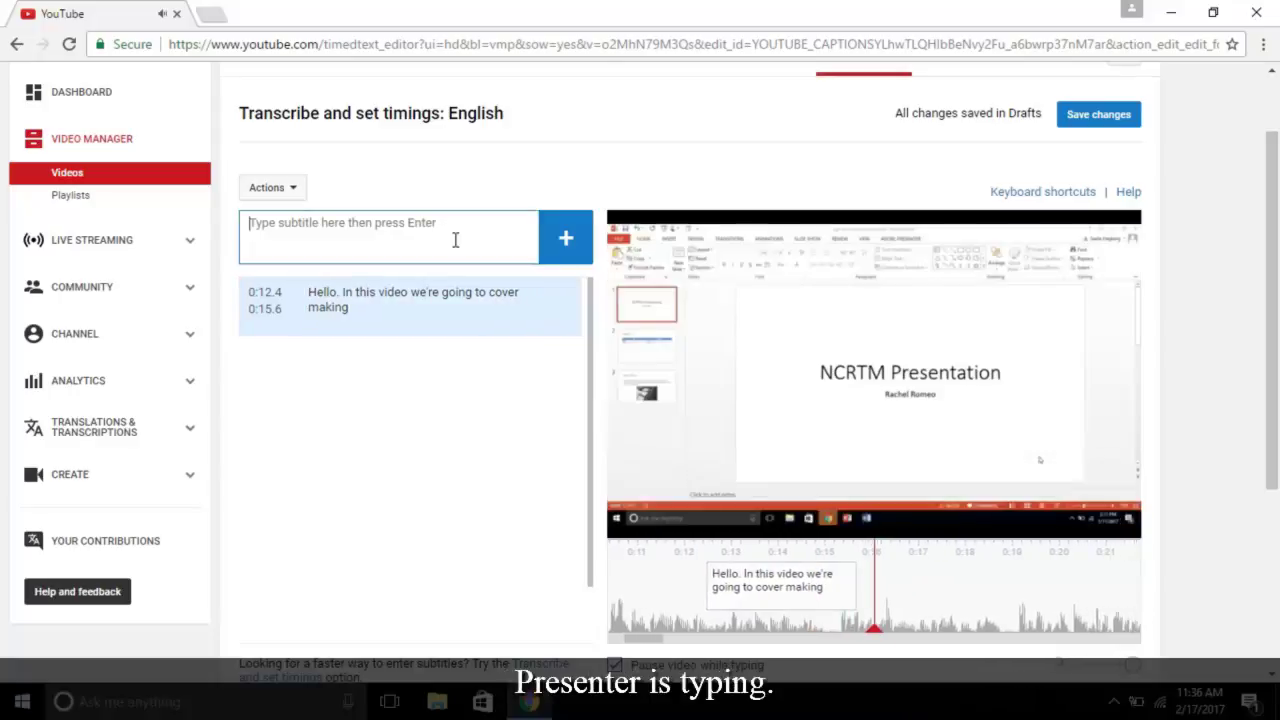
type("If you haven't re")
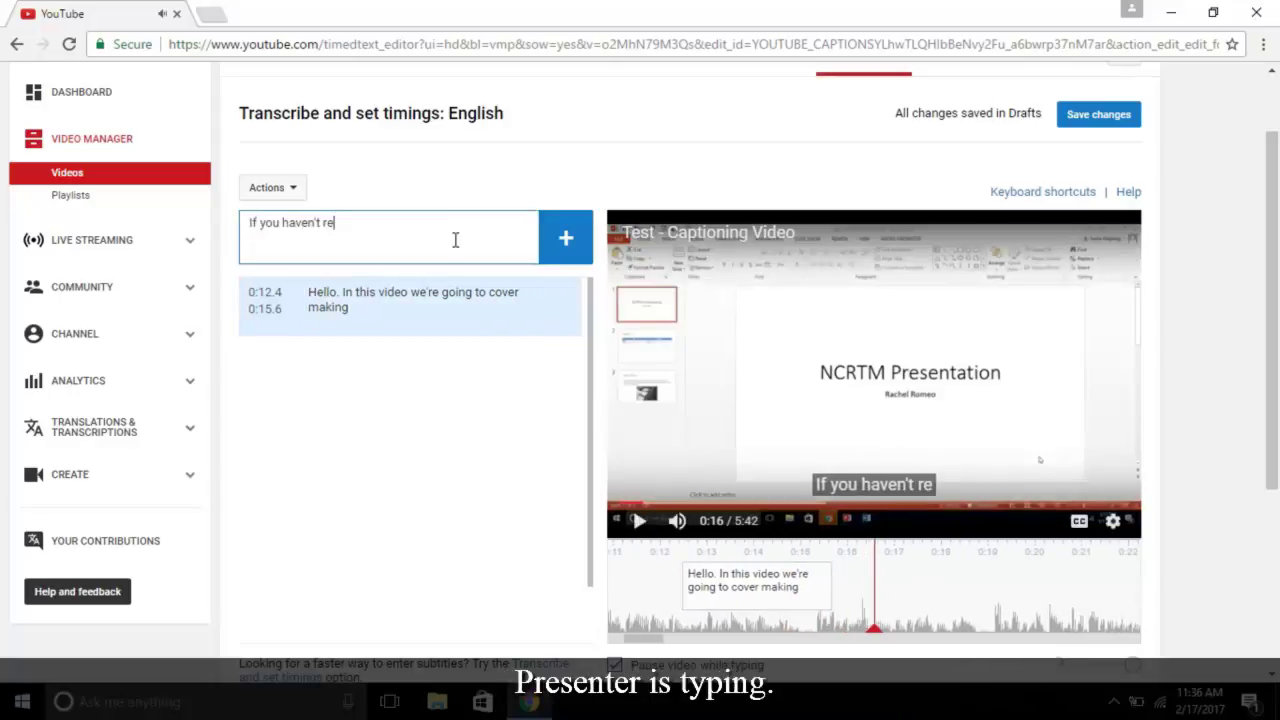
type("viewed, o")
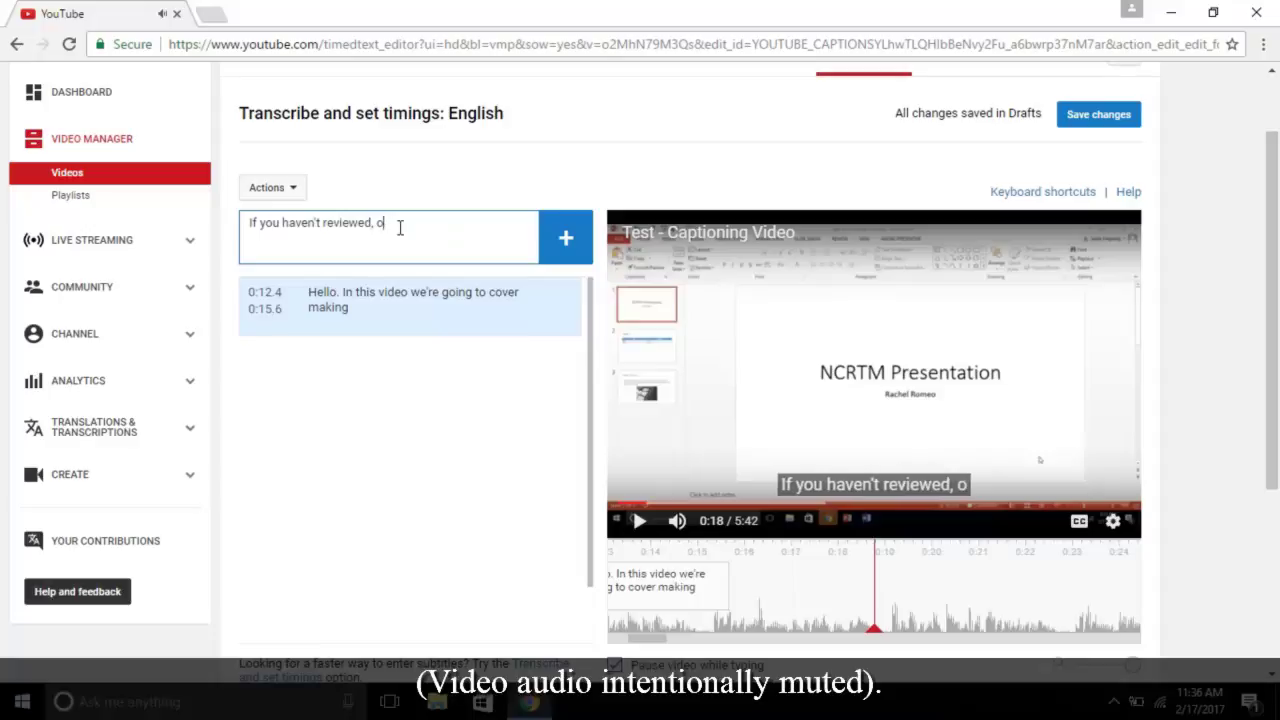
type("ur creating accessibl")
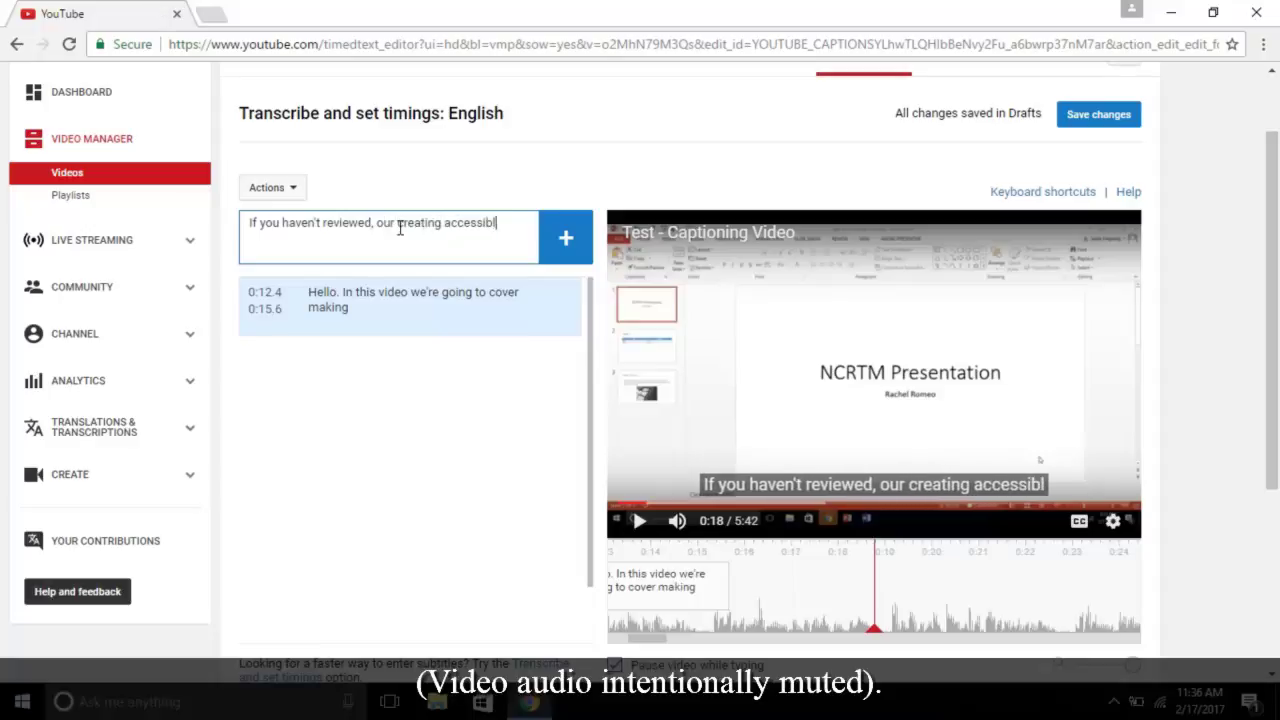
type("e word")
left_click(580, 246)
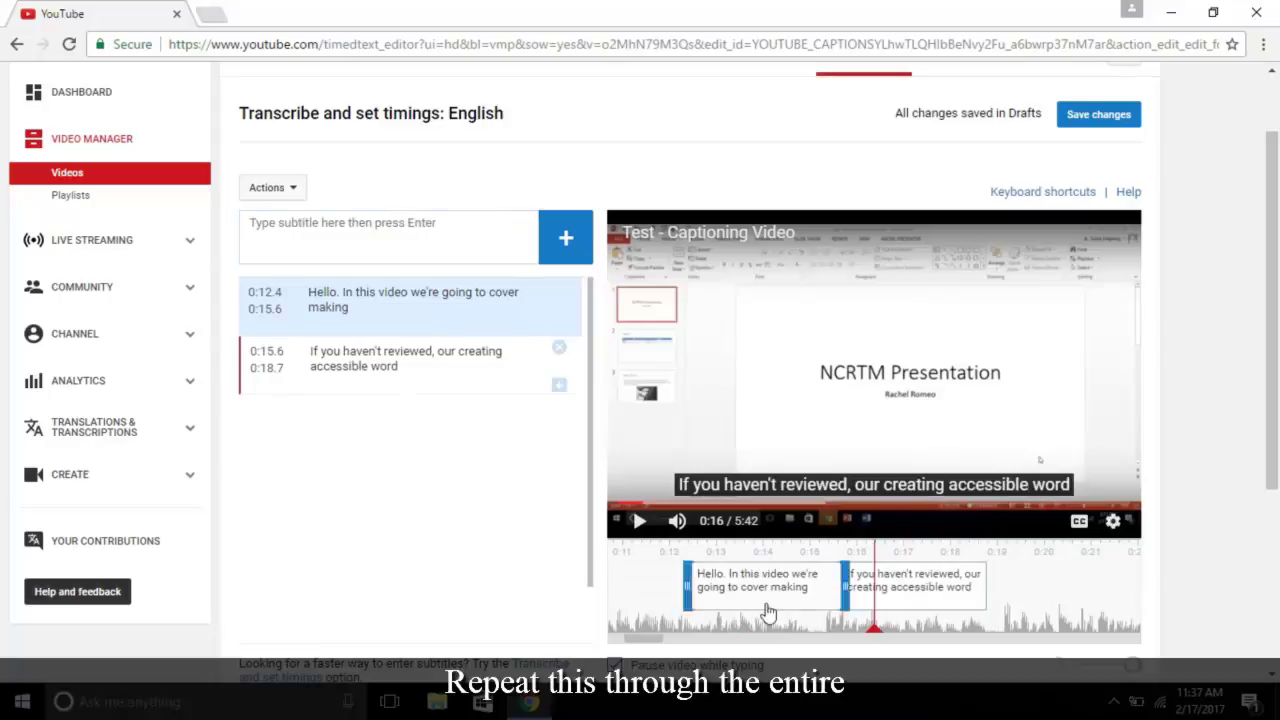
Retime the captions so the first ends and the second starts at 0:15.1.
left_click(797, 591)
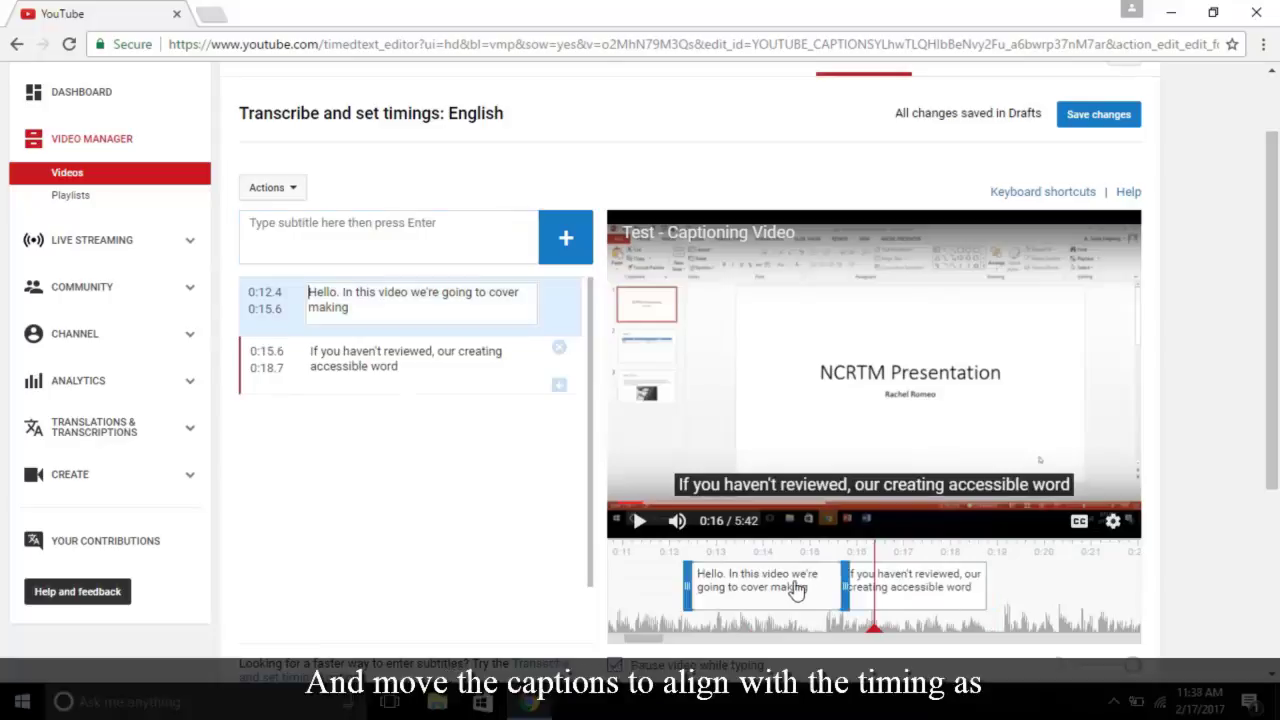
mouse_move(845, 585)
left_mouse_down()
mouse_move(822, 585)
mouse_move(835, 592)
left_mouse_up()
left_click(860, 592)
left_click_drag(968, 589, 922, 589)
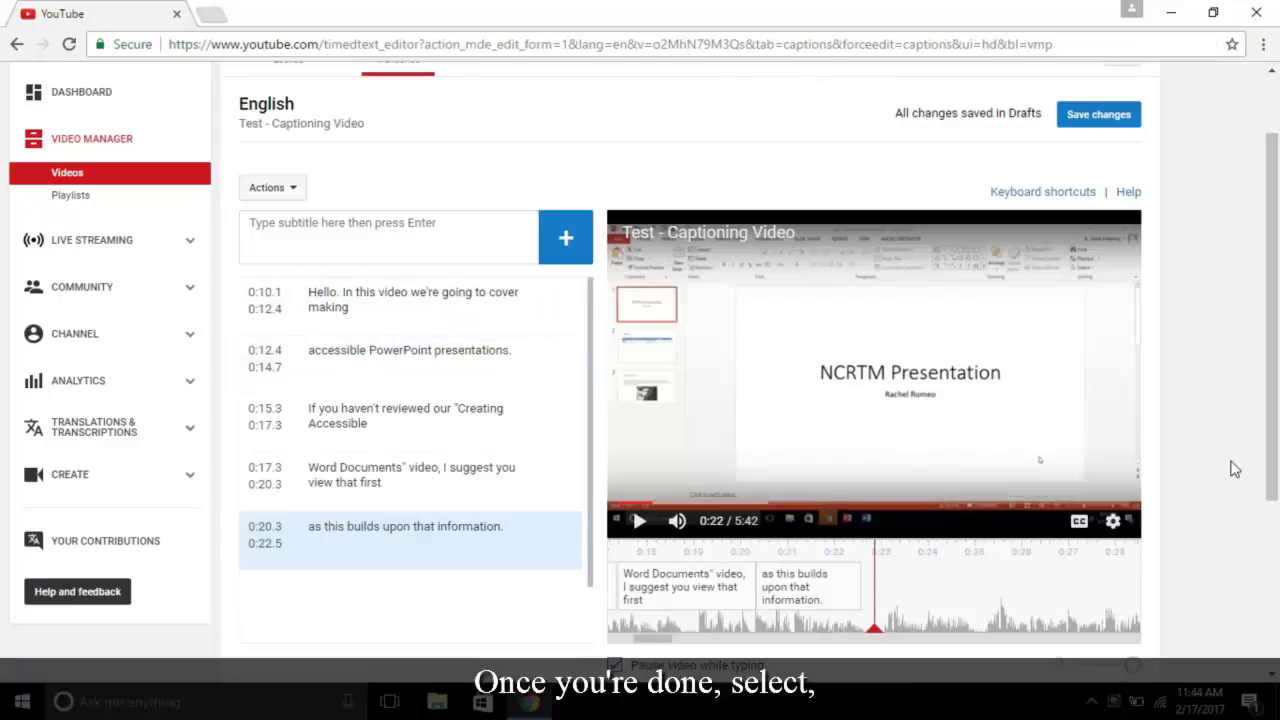
Publish the English captions and play the video on its watch page to show them.
left_click(1098, 114)
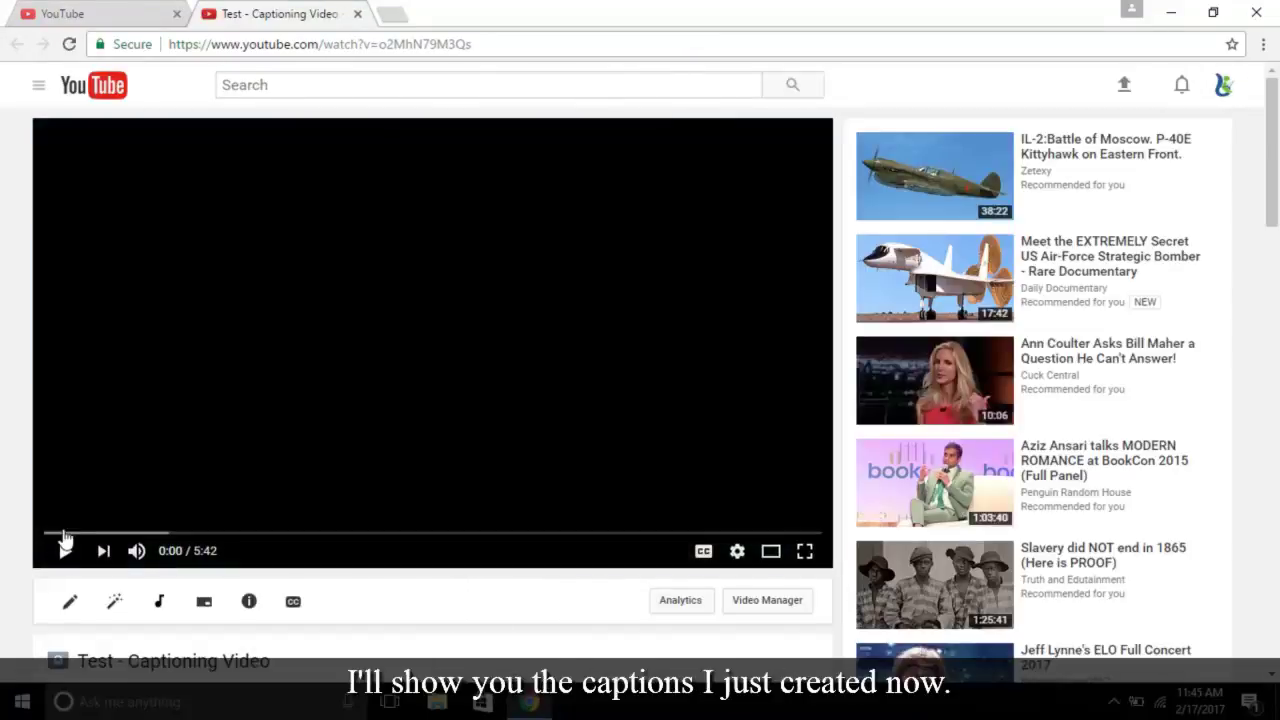
left_click(62, 548)
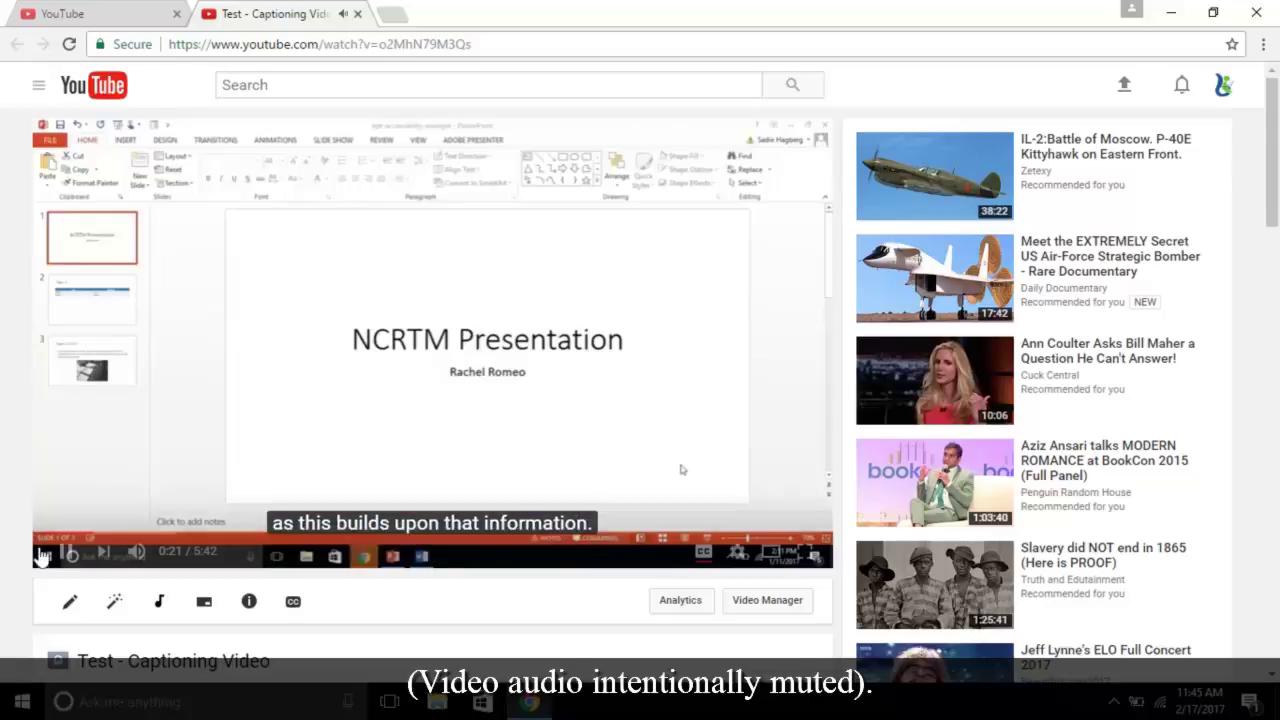
Pause at 0:22 and expand the description to show Topics 1–3, Education category and Standard license.
left_click(45, 552)
scroll(45, 330, "down", 2)
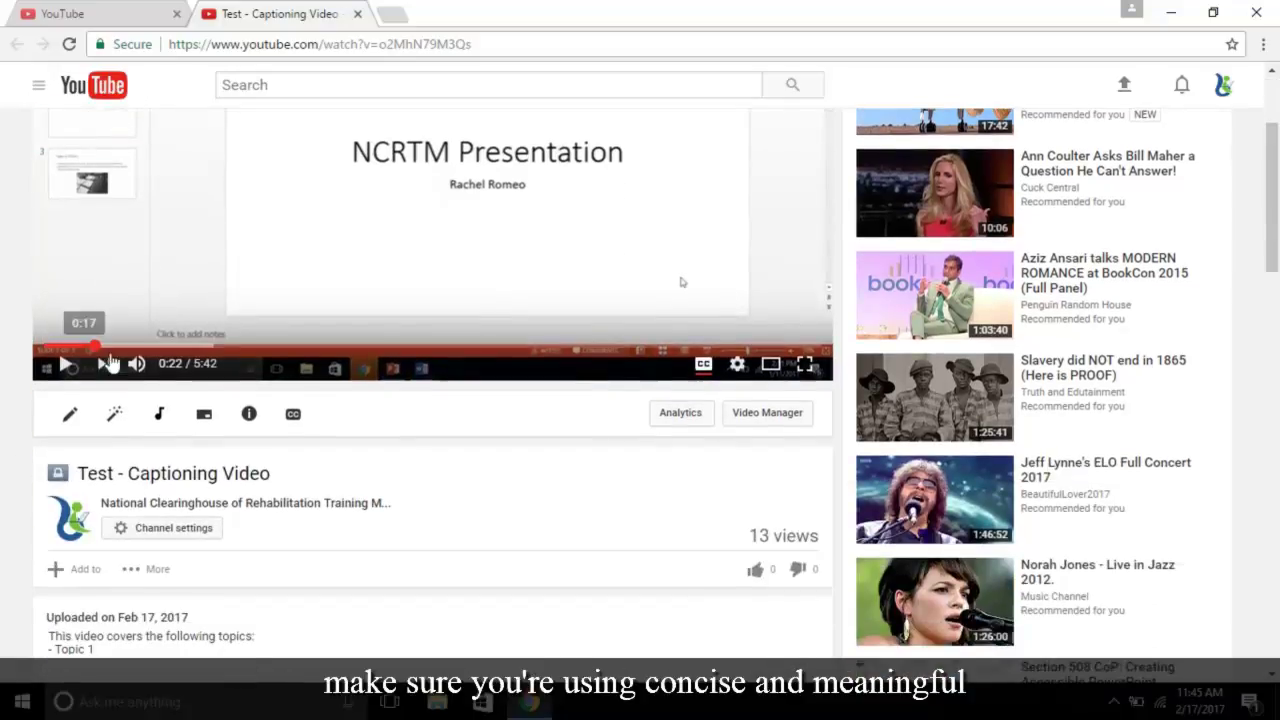
scroll(383, 523, "down", 1)
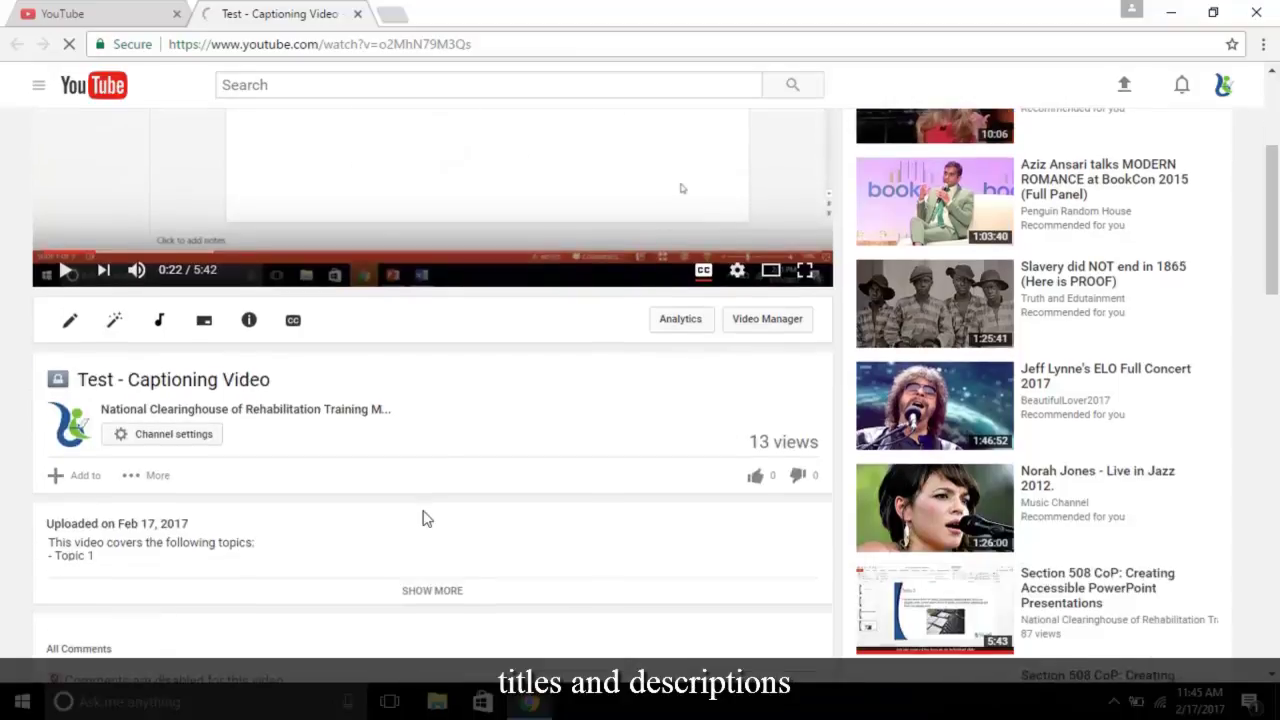
left_click(405, 592)
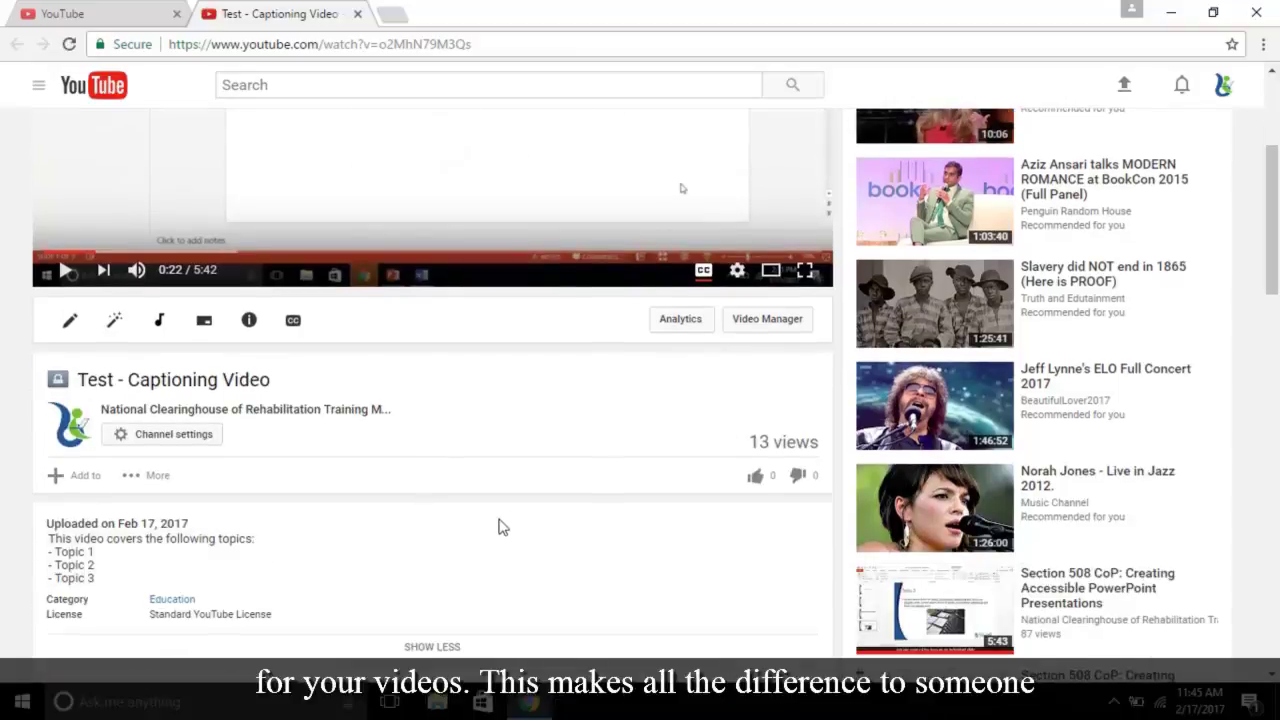
scroll(360, 445, "down", 1)
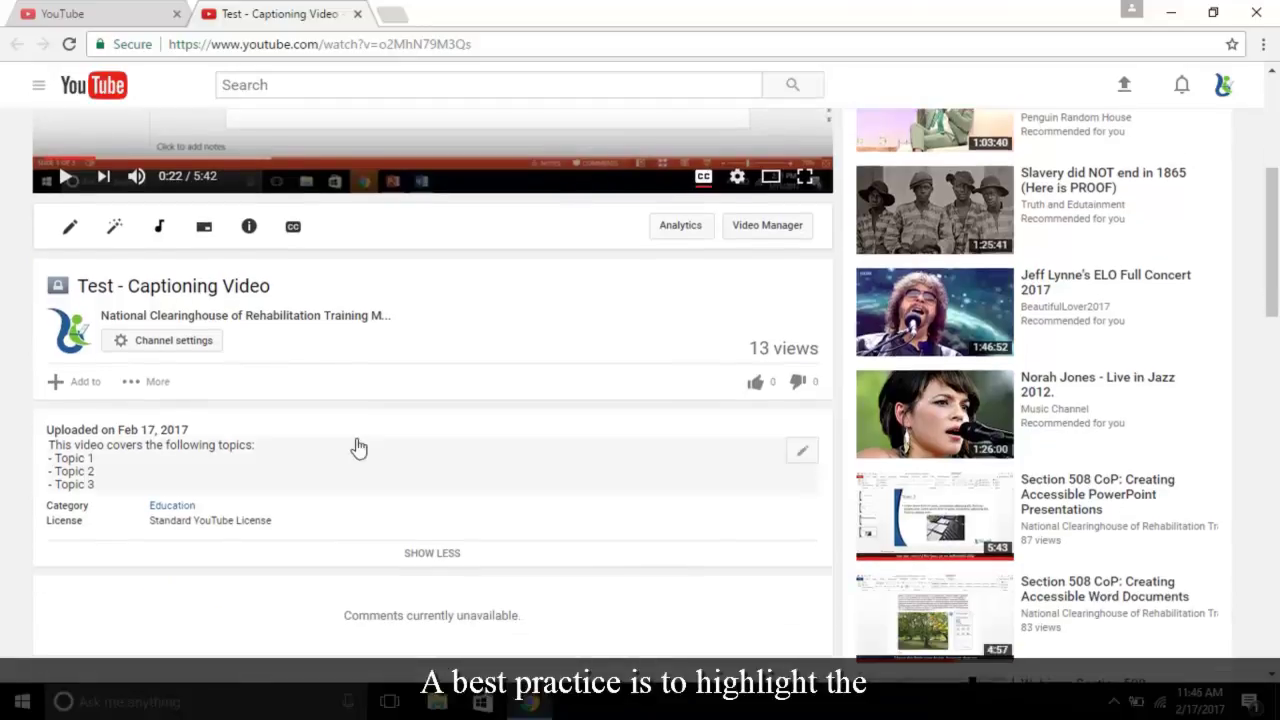